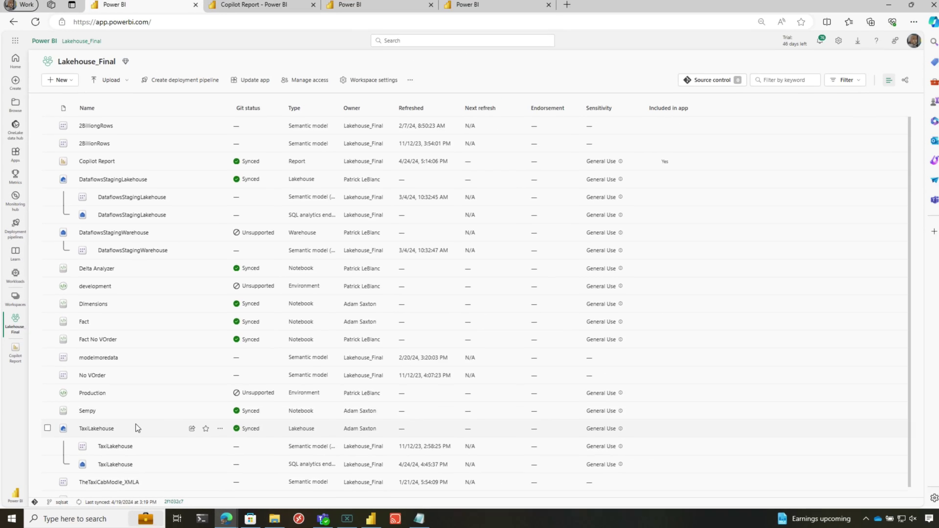
Glance at the Cab Rides Trends report, then open the TaxiLakehouse lakehouse.
click(248, 8)
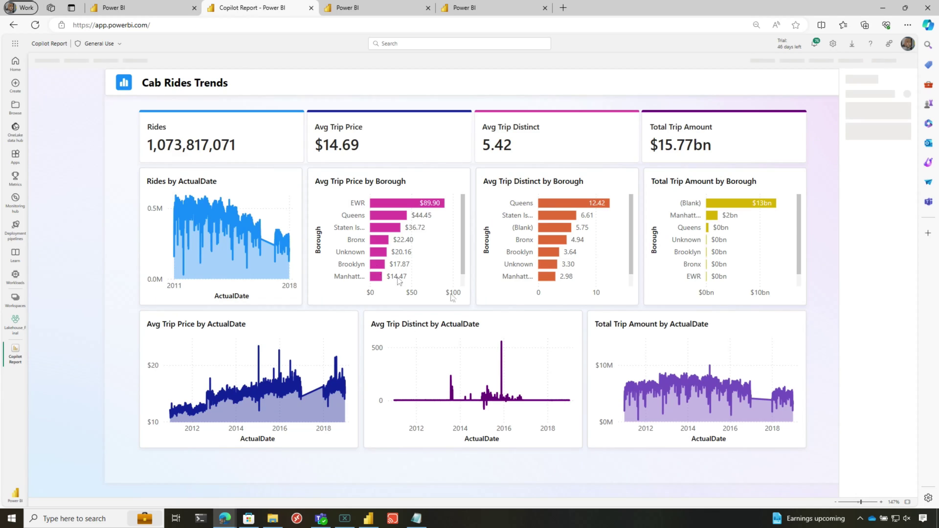
click(167, 11)
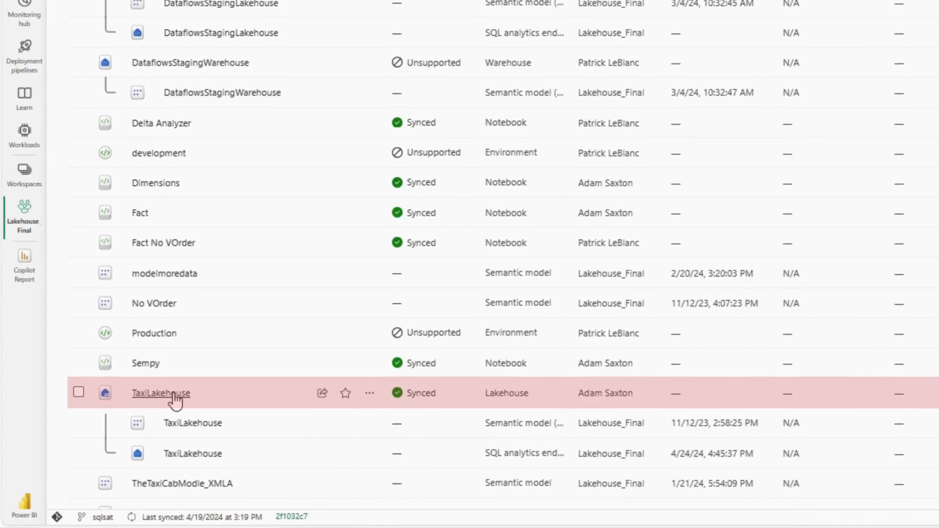
click(178, 397)
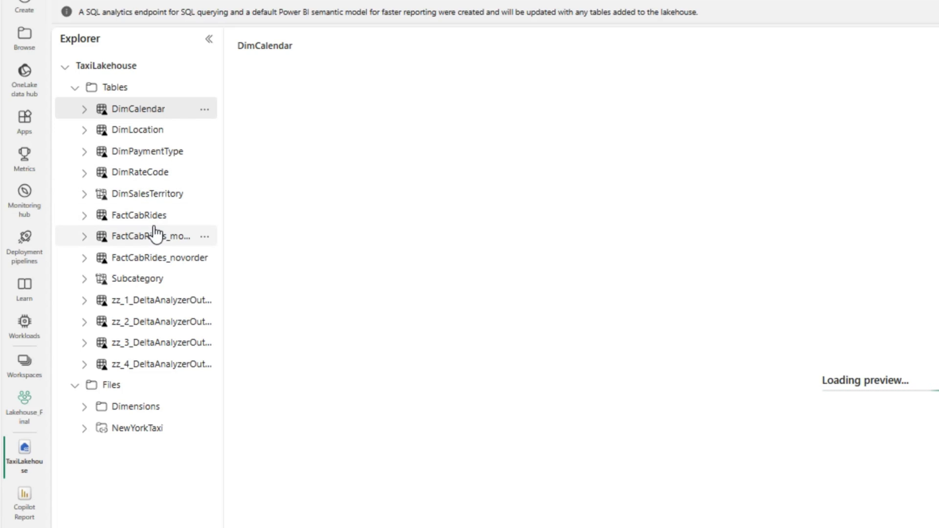
Open TheTaxiModel's data model from its options menu, then return to Lakehouse_Final's items.
click(37, 423)
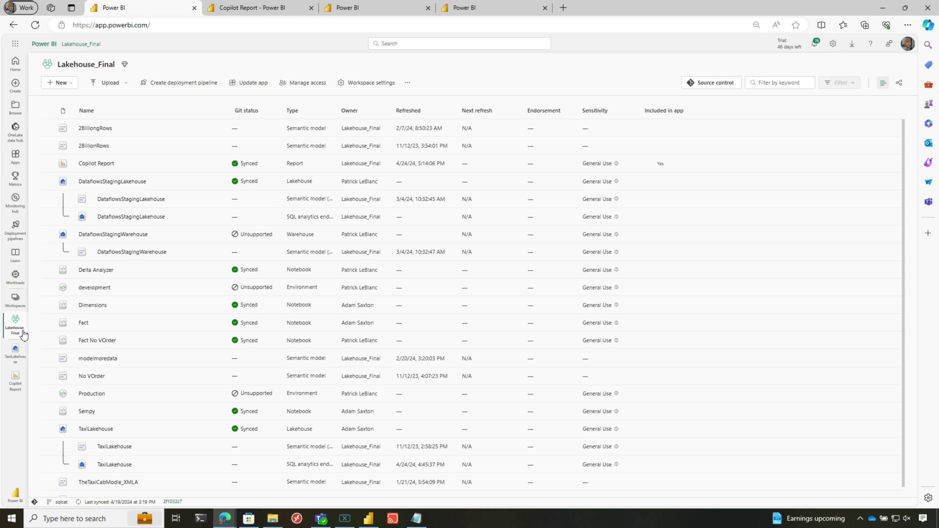
scroll(204, 386, down, 1)
click(219, 489)
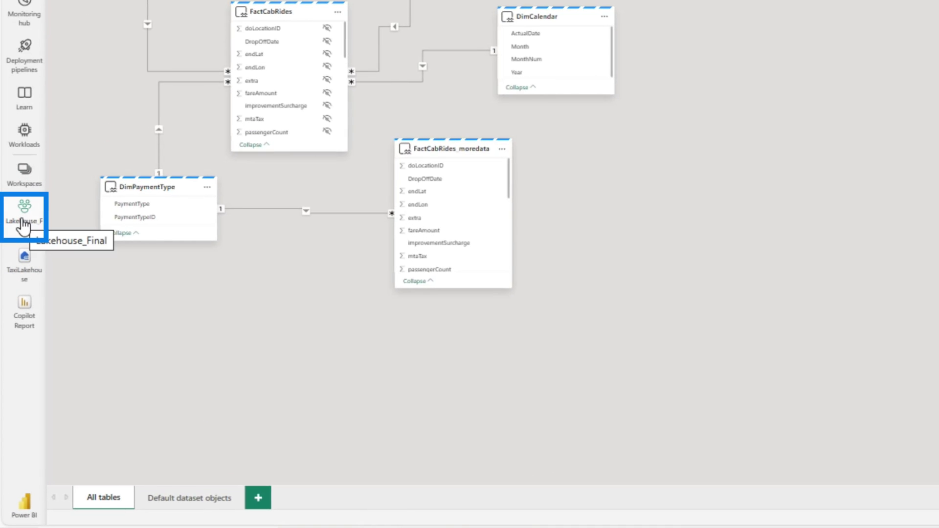
click(23, 222)
Open the settings page for TheTaxiModel from its options menu in Lakehouse_Final.
scroll(300, 441, down, 5)
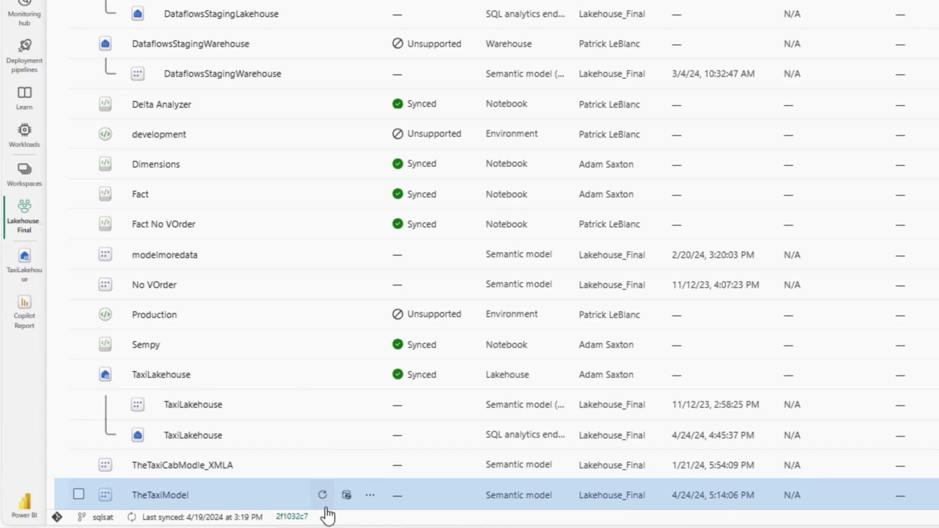
click(370, 498)
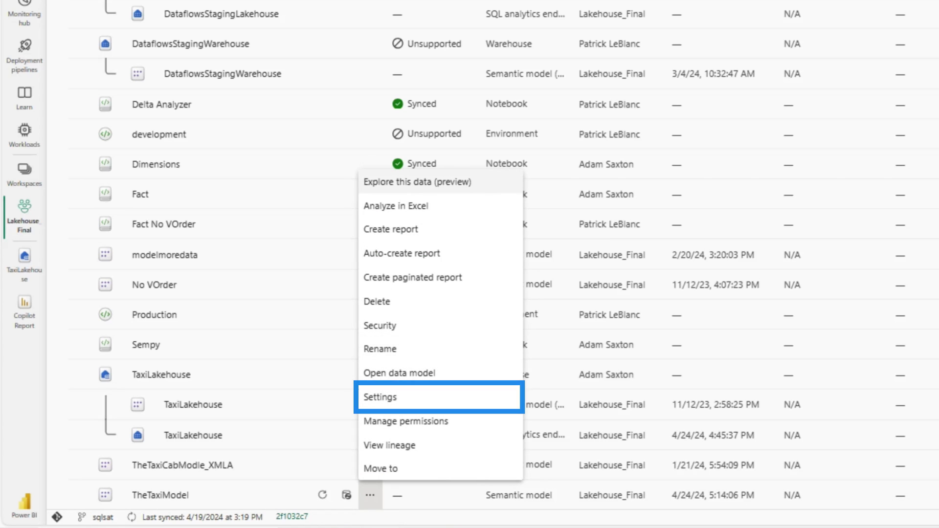
click(380, 397)
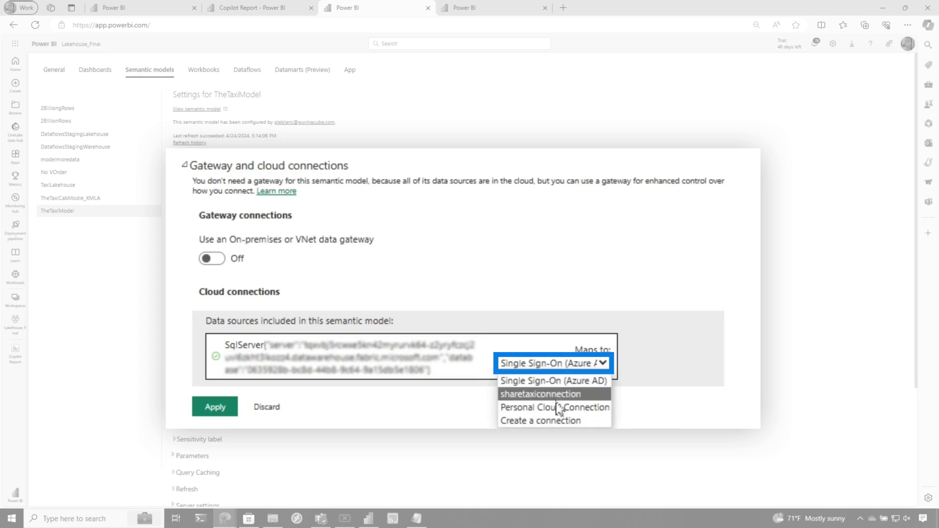
click(558, 422)
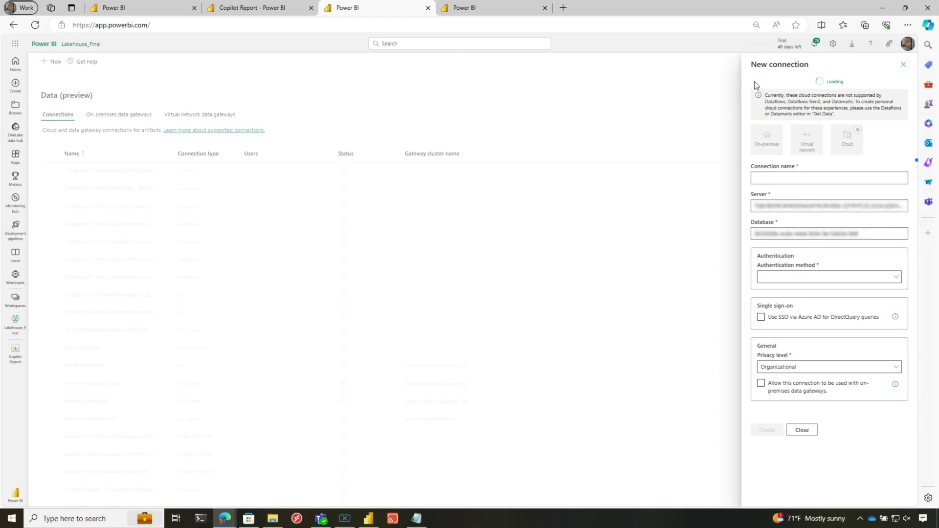
click(781, 187)
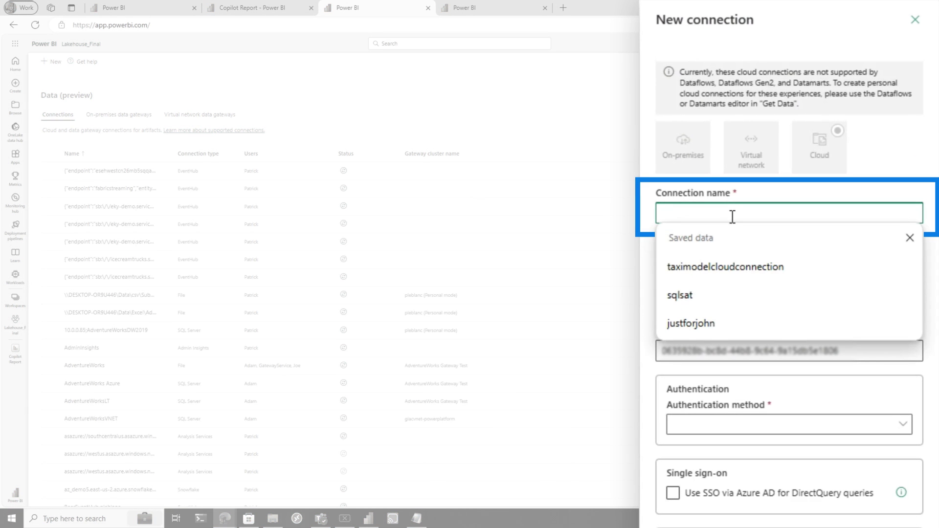
click(690, 425)
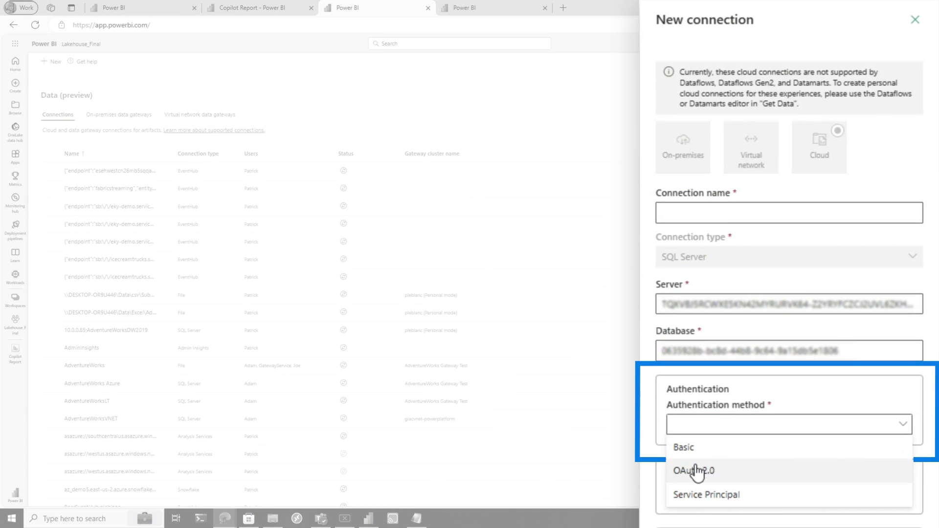
scroll(699, 472, down, 5)
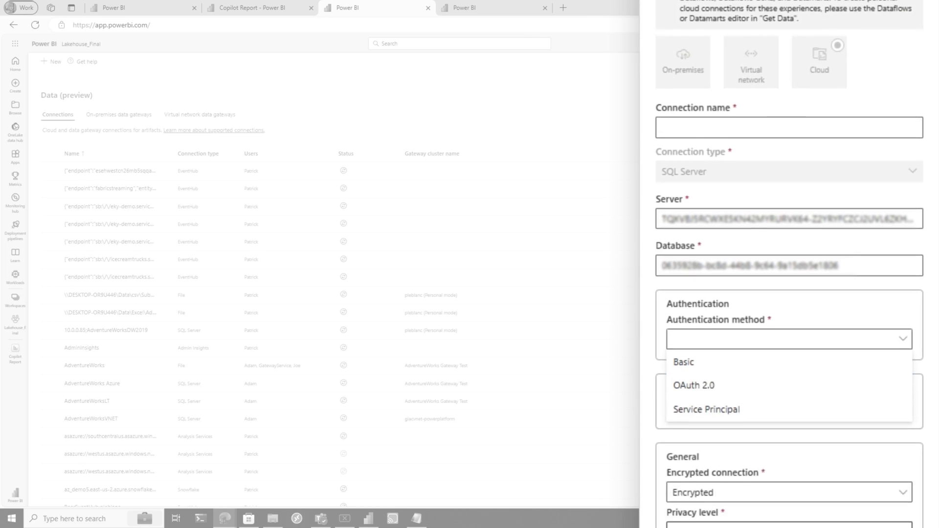
click(796, 156)
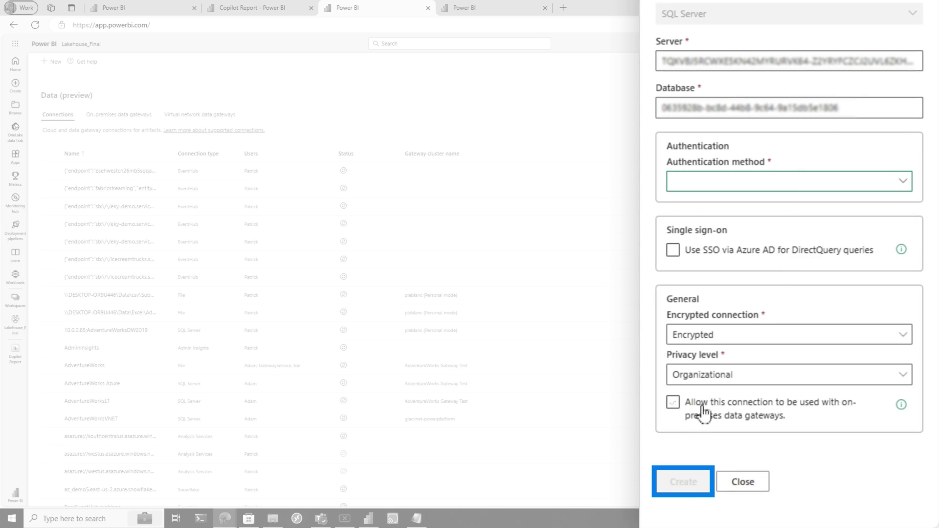
scroll(832, 98, up, 5)
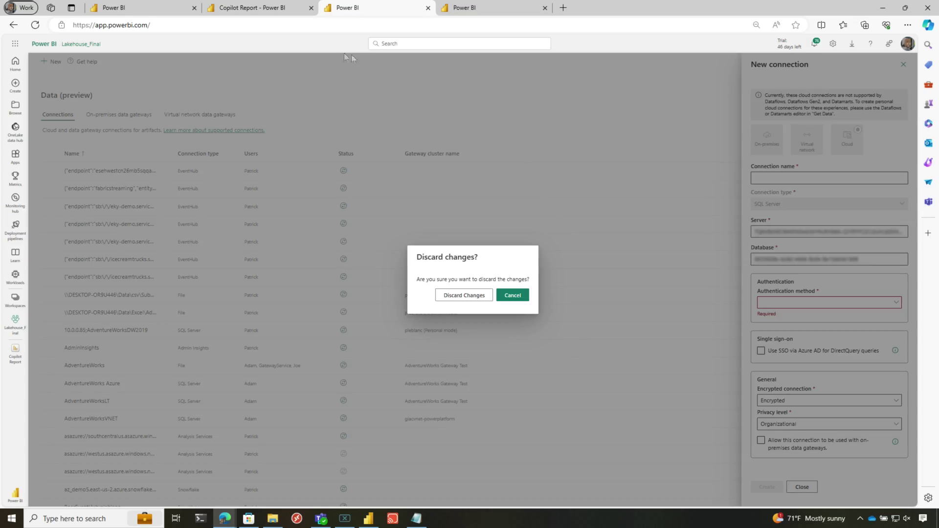
click(465, 296)
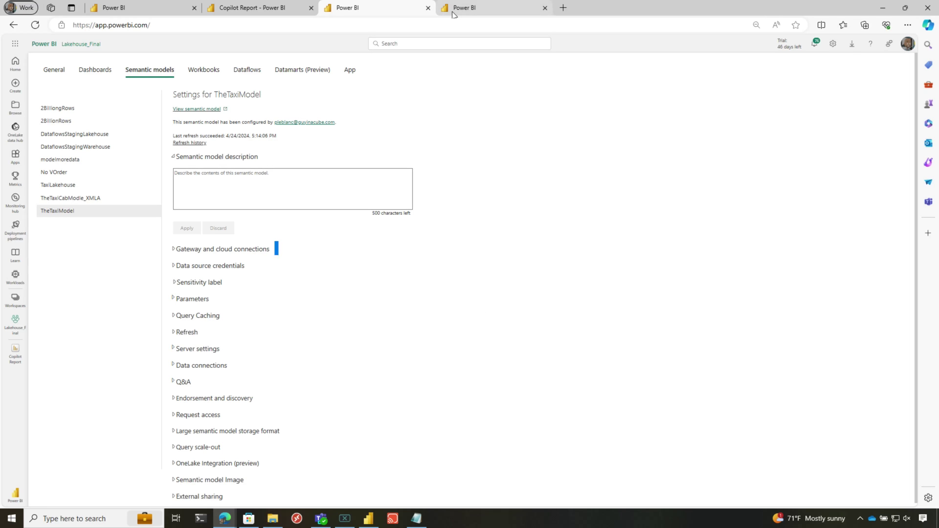
Expand the Gateway and cloud connections section of TheTaxiModel's settings.
click(191, 251)
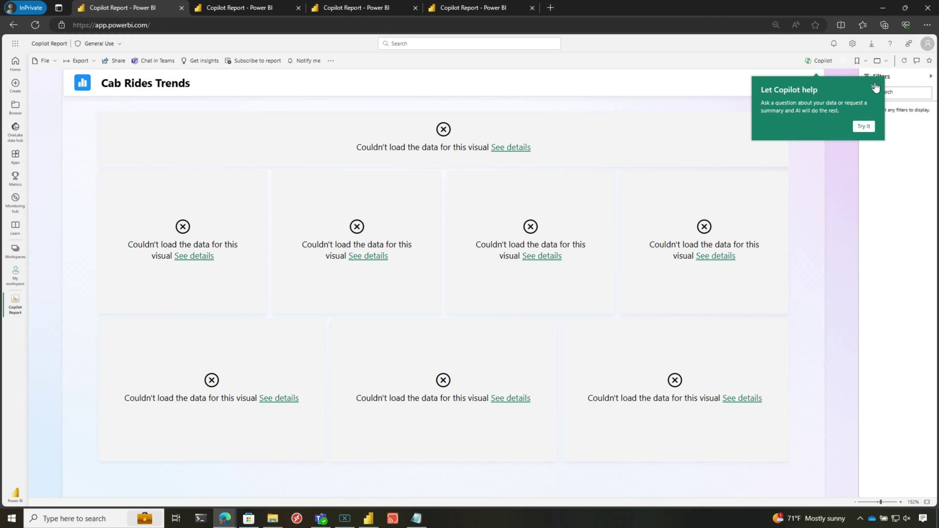
Check the signed-in account and review why a report visual couldn't load data.
click(928, 43)
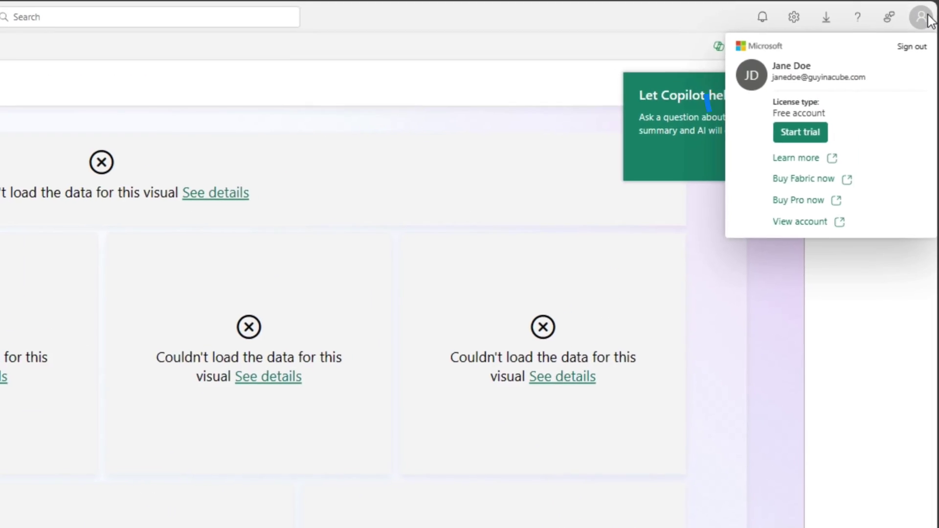
key(Escape)
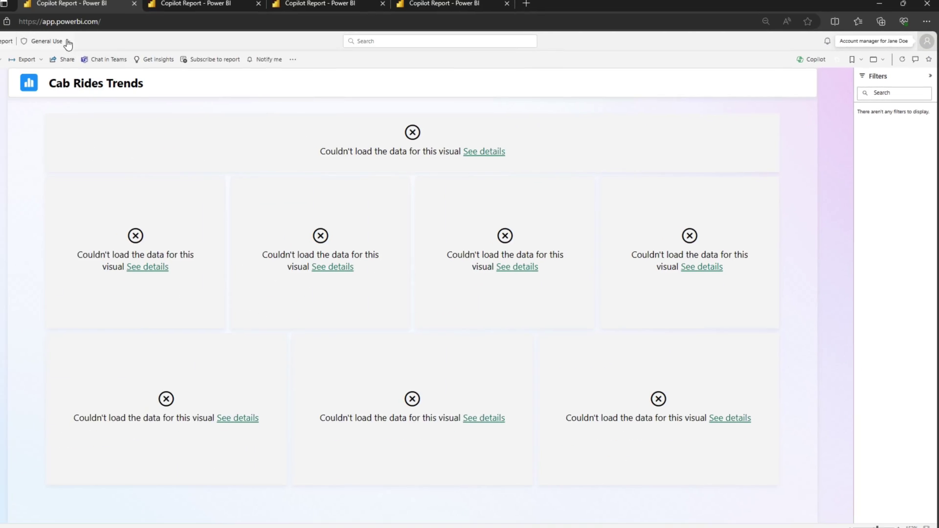
click(501, 149)
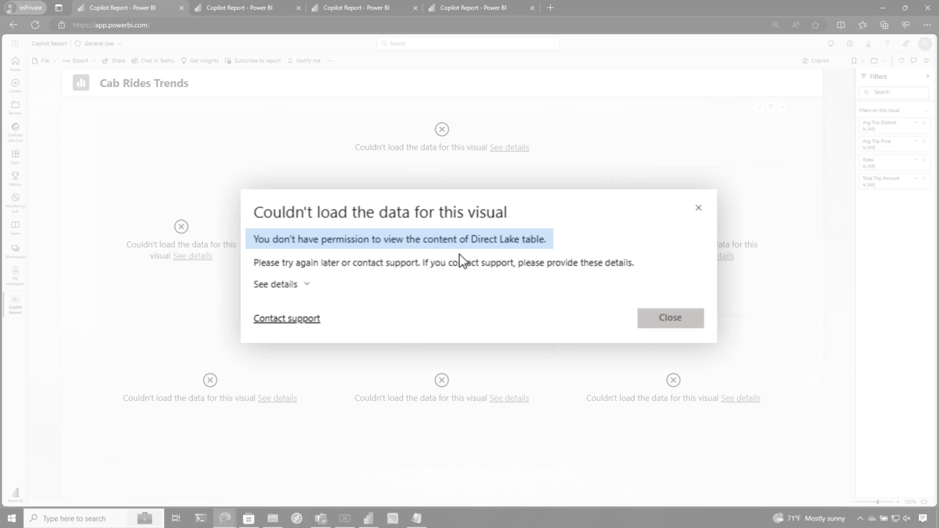
click(651, 316)
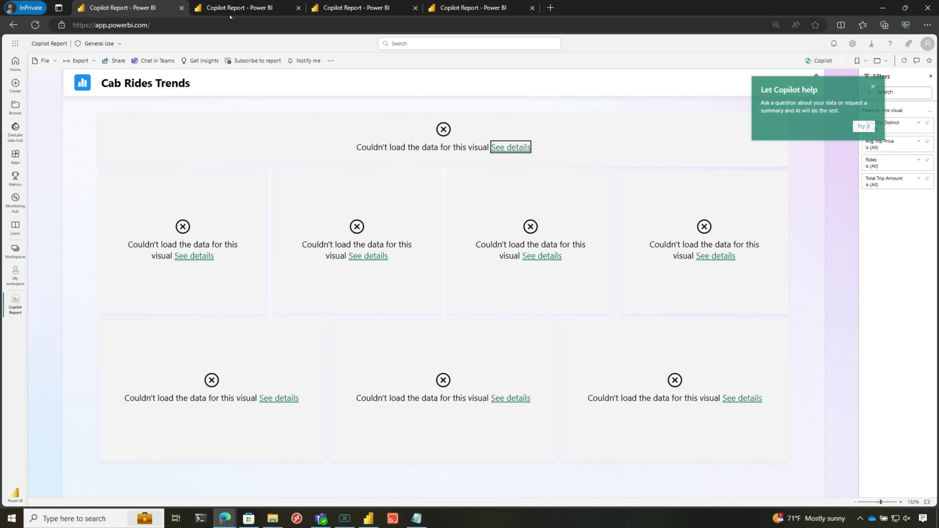
Switch to the viewer's Cab Rides Trends report and reload it so visuals show data.
click(227, 8)
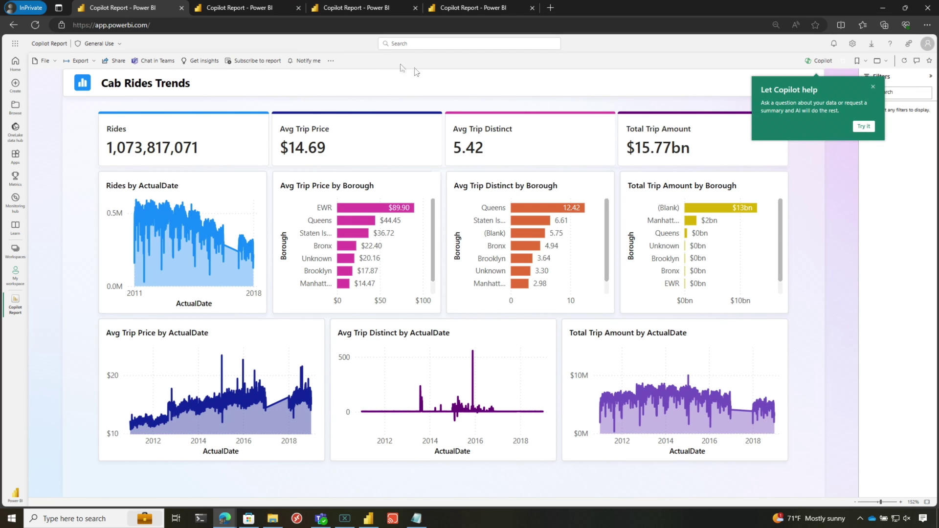
click(263, 15)
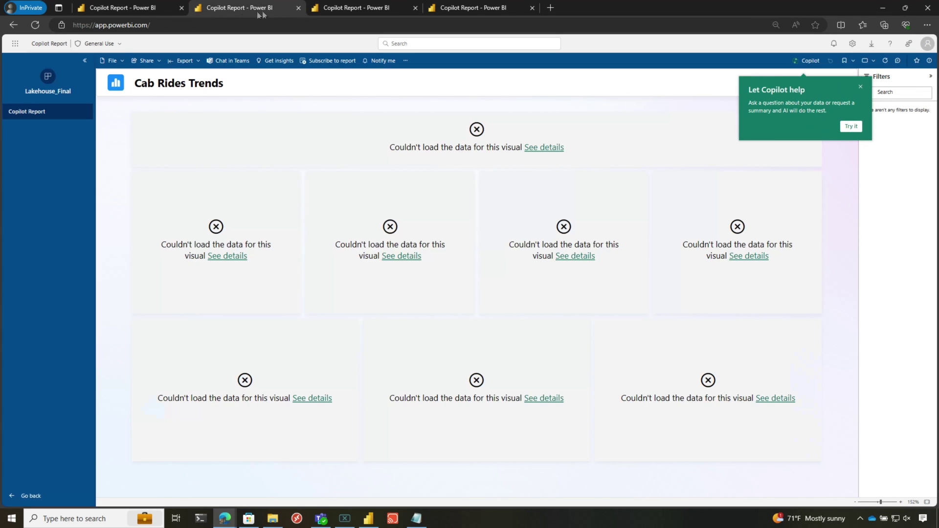
click(35, 25)
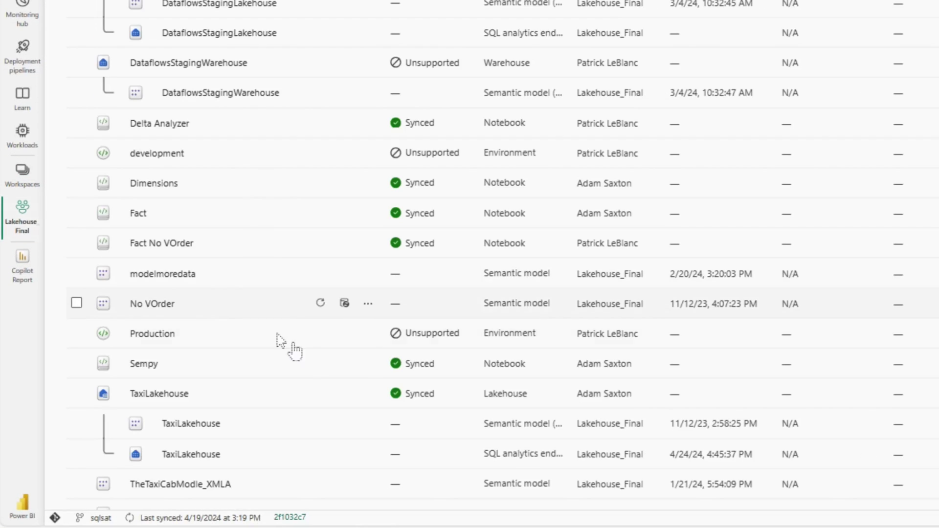
scroll(313, 372, down, 1)
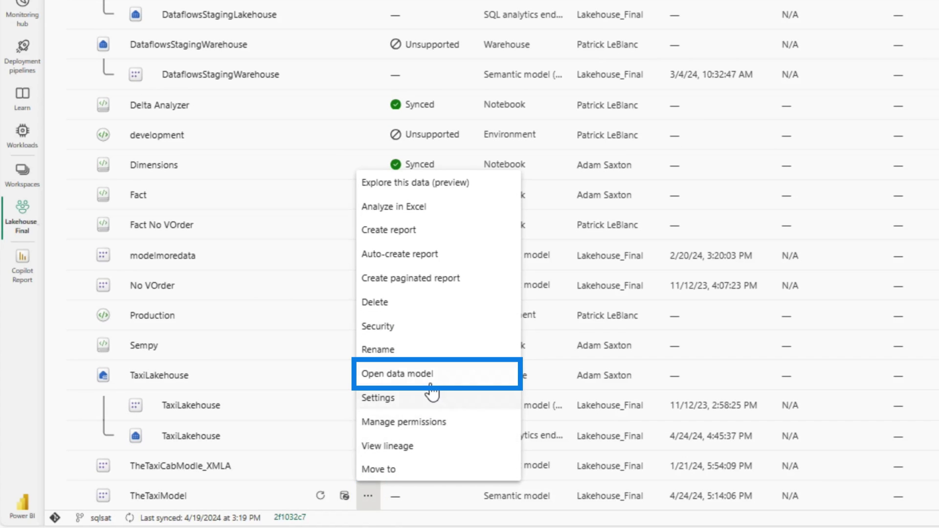
In TheTaxiModel's data model, create a new security role named Location.
click(431, 385)
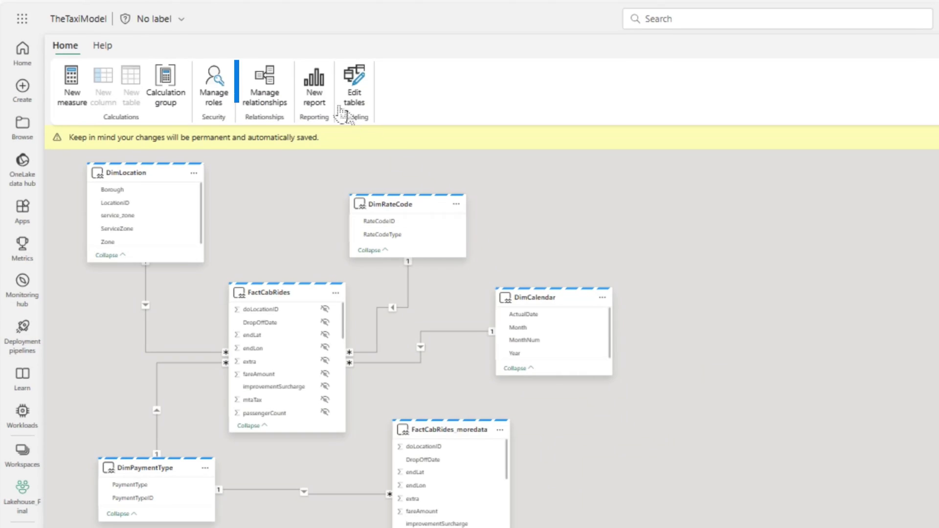
click(227, 76)
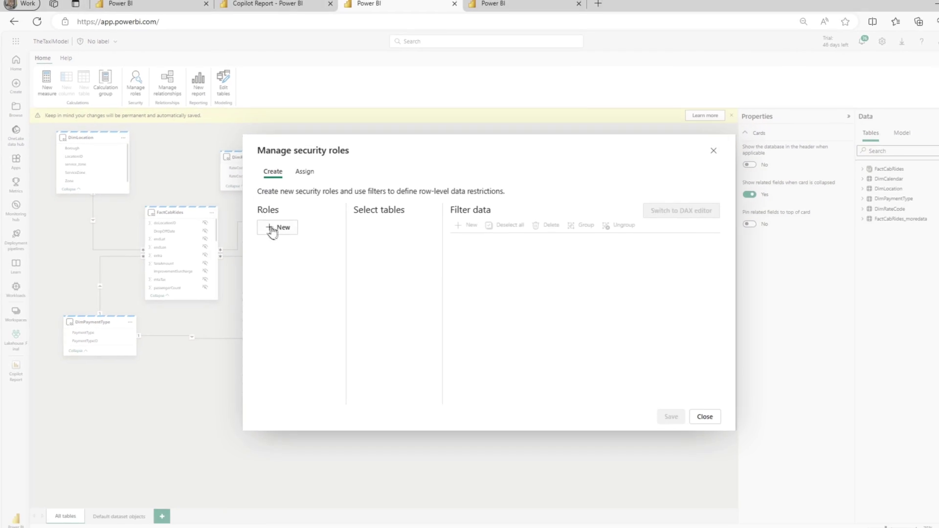
click(434, 307)
double_click(150, 216)
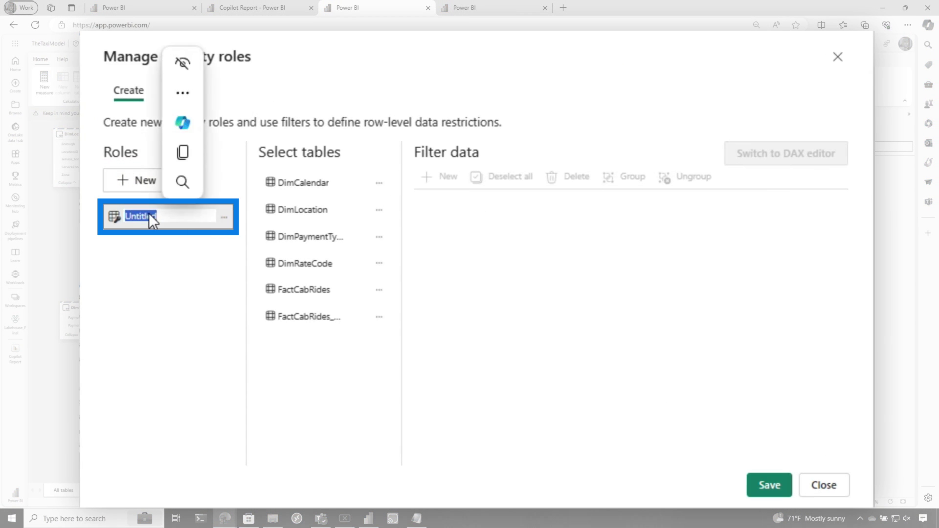
text(Location)
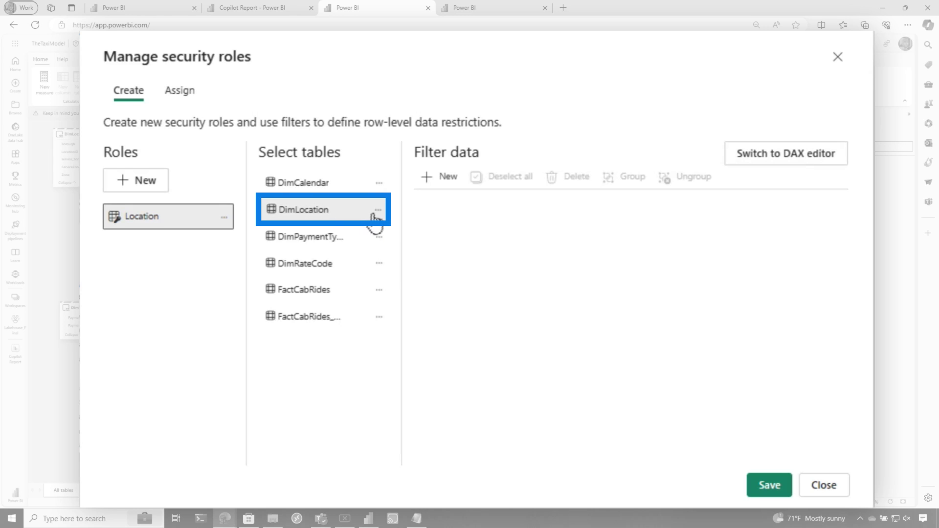
Add a DimLocation rule Borough equals Queens and save the Location role.
click(440, 178)
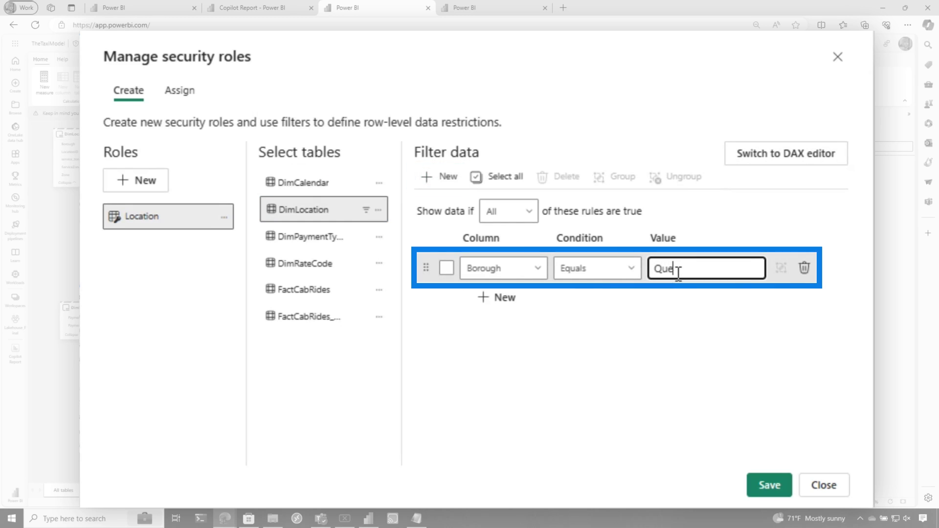
click(761, 483)
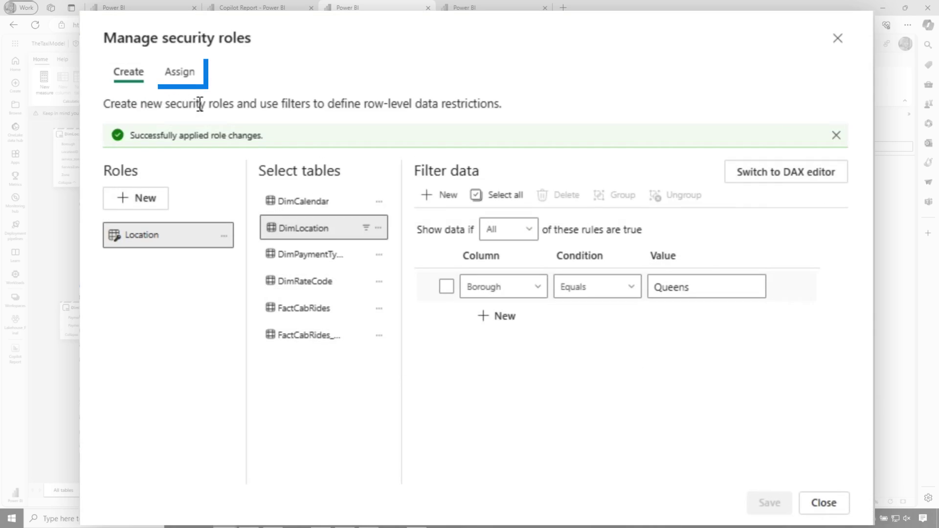
click(180, 89)
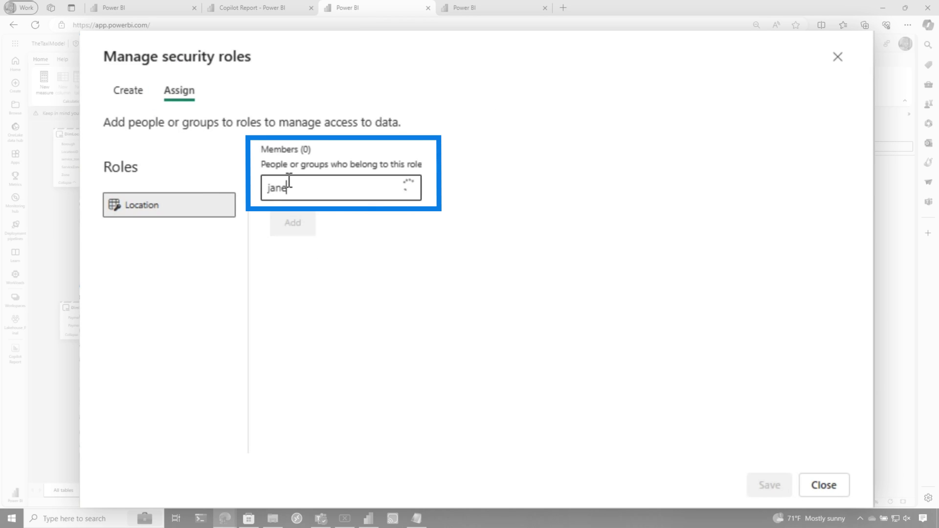
Add the viewer's account as a member of the Location role and save.
text(jane)
click(310, 224)
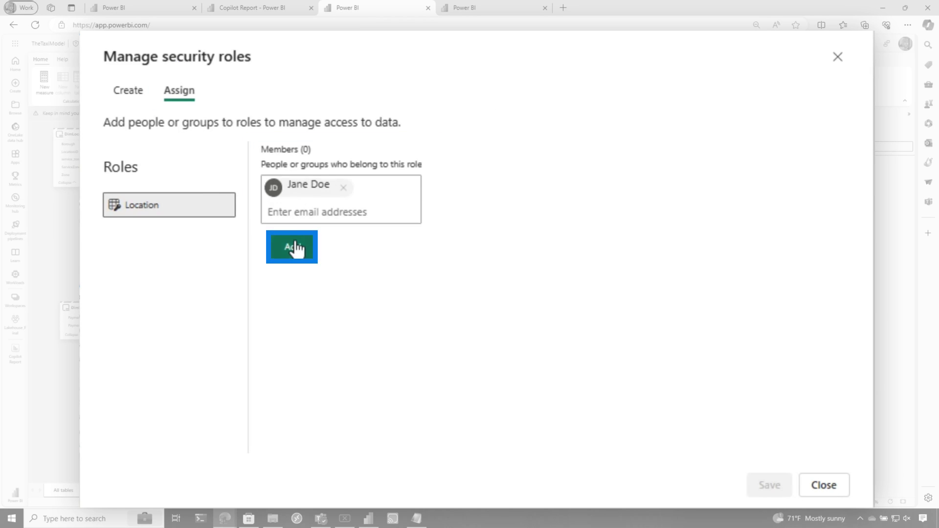
click(293, 248)
click(769, 486)
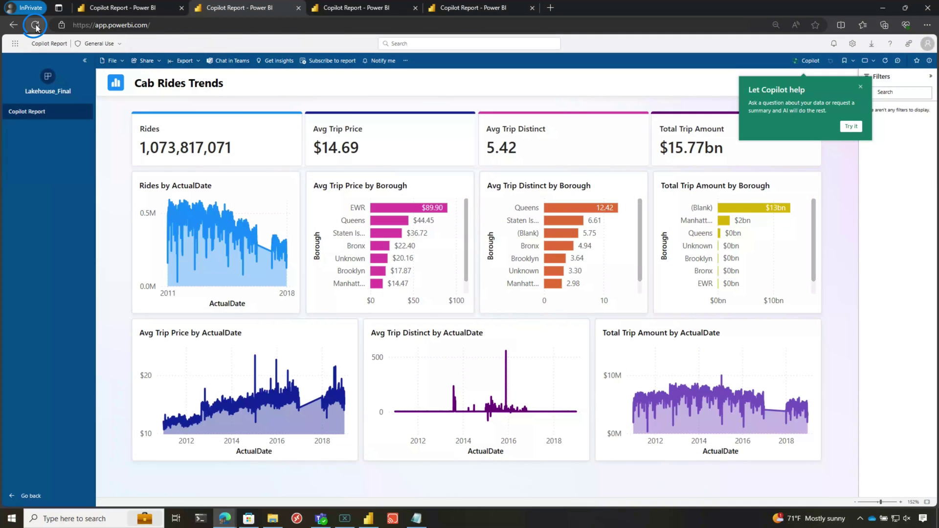
Reload the viewer's report to confirm it shows only Queens data.
click(35, 25)
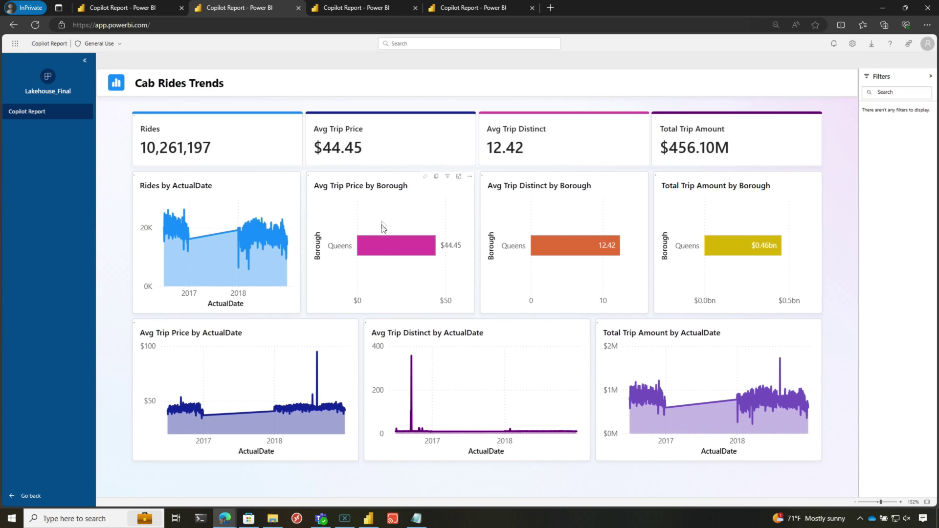
click(122, 8)
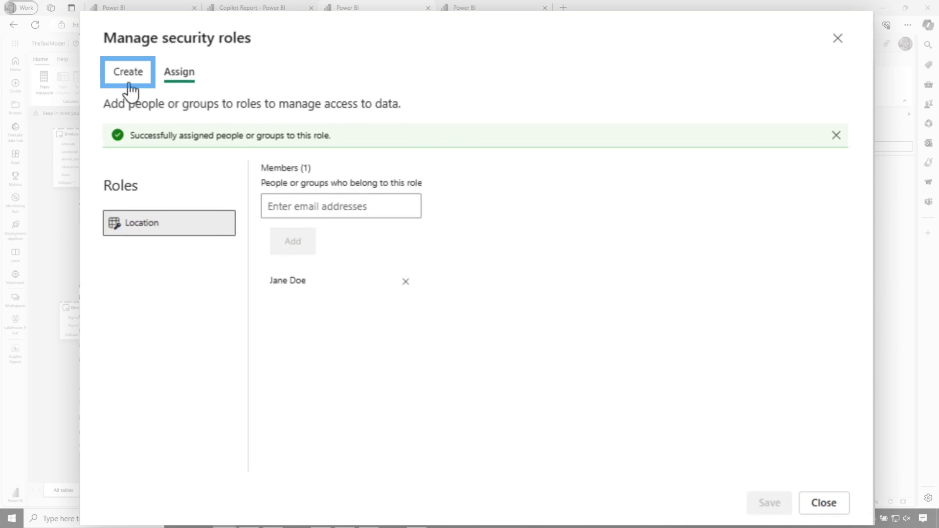
click(130, 82)
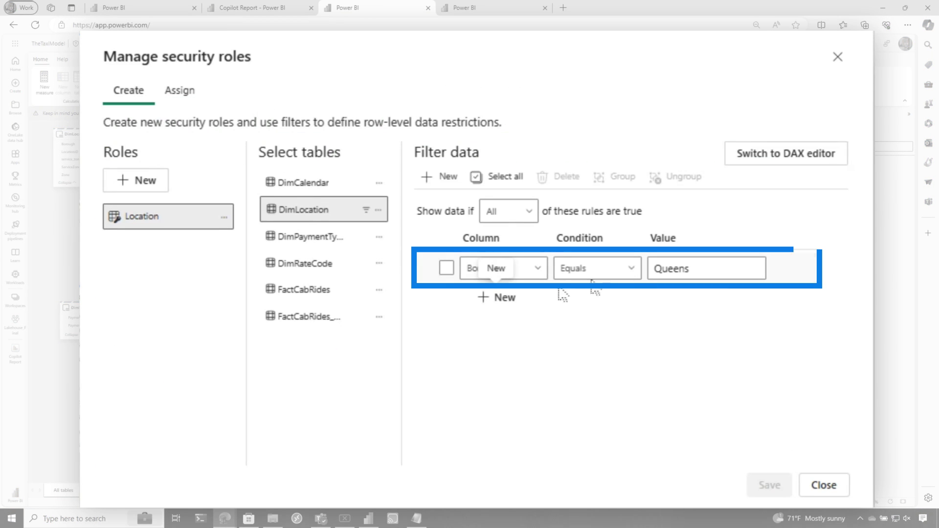
Change the Borough rule to In with Queens and Bronx, and save the role.
click(621, 268)
click(571, 488)
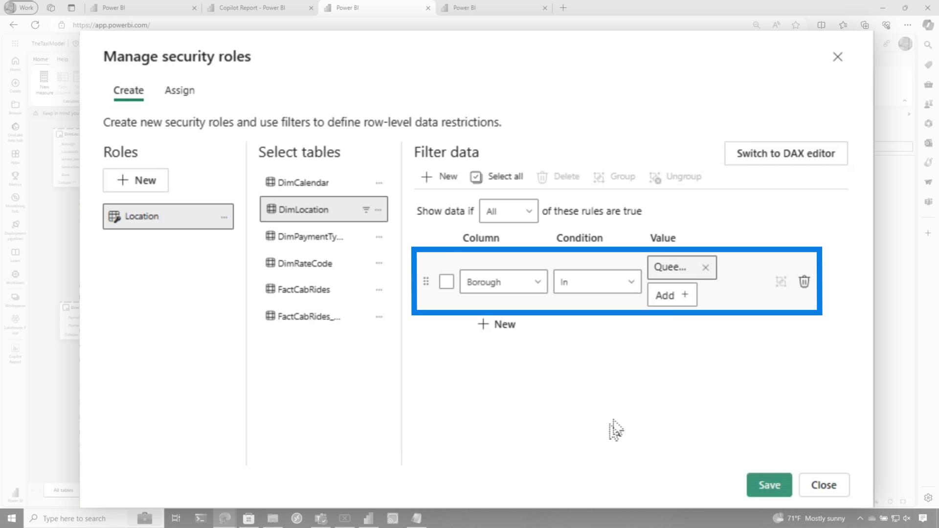
click(678, 297)
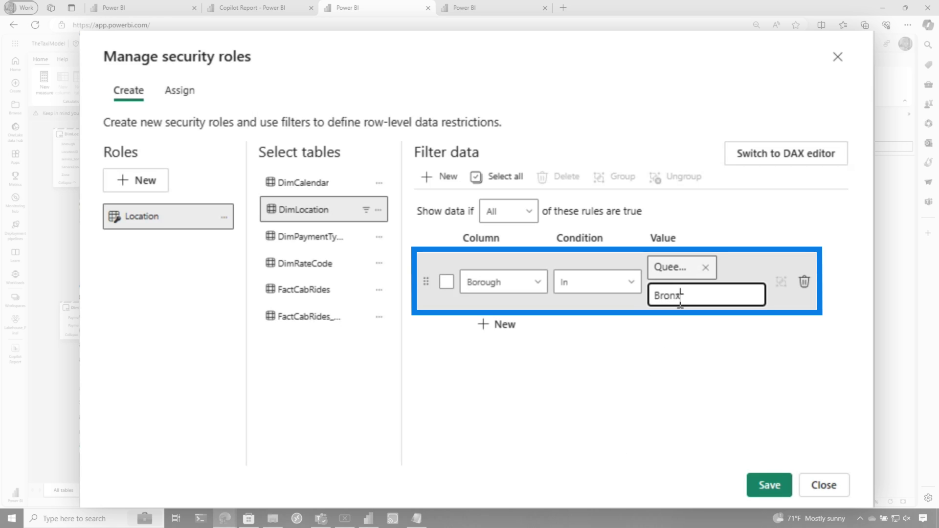
click(761, 487)
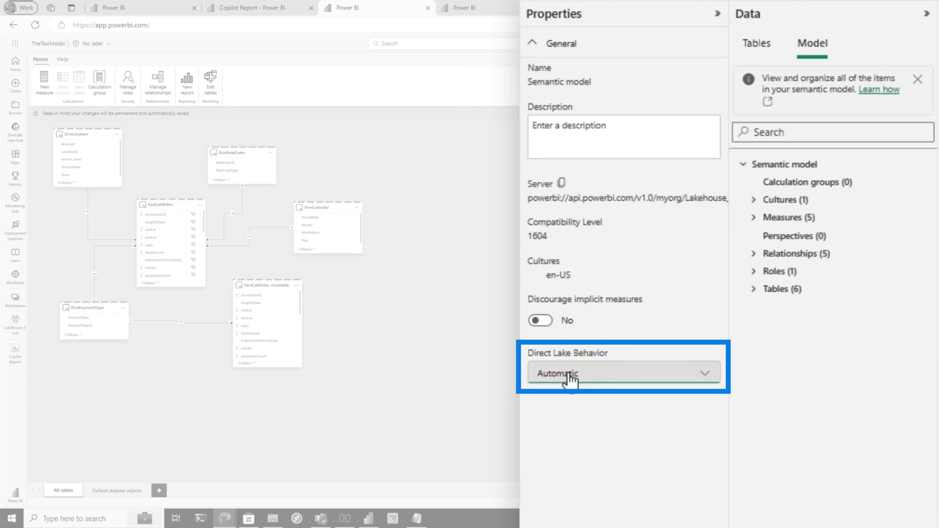
Set Direct Lake behavior to Direct Lake Only, then reload the viewer's report.
click(573, 377)
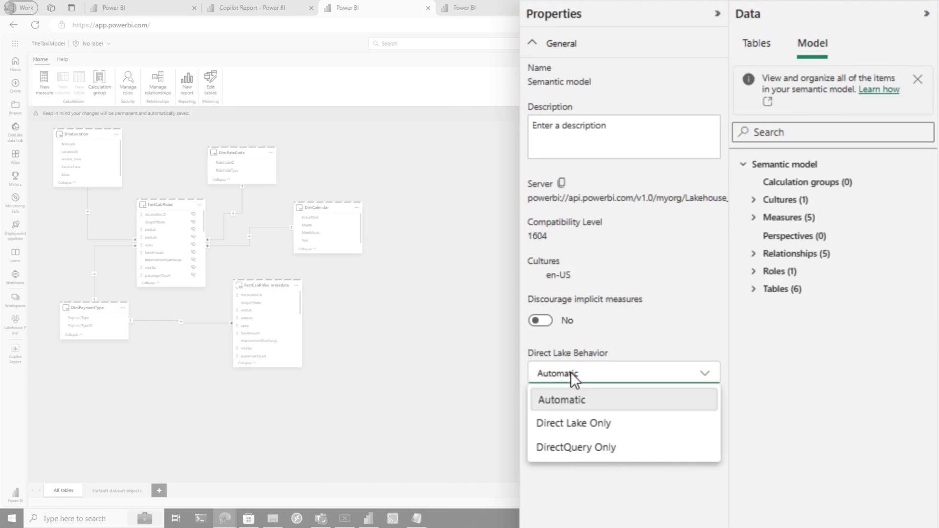
click(574, 424)
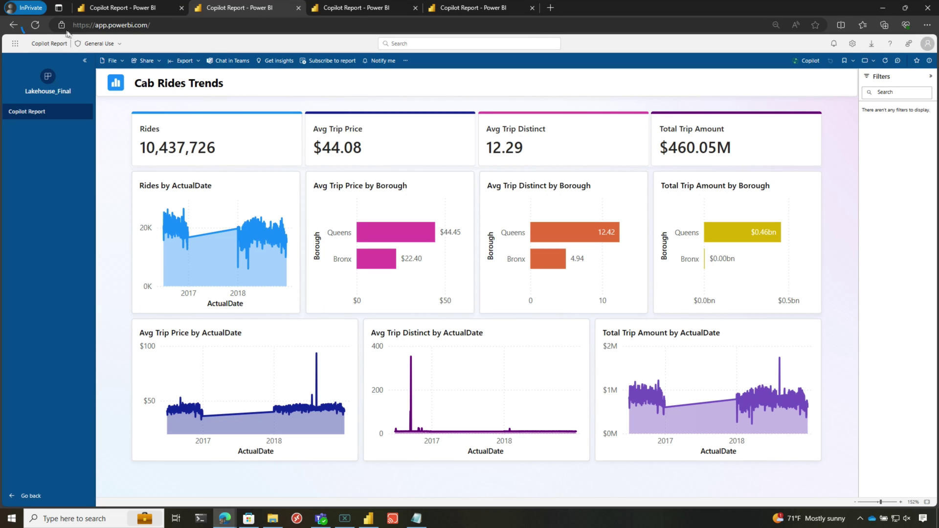
click(35, 25)
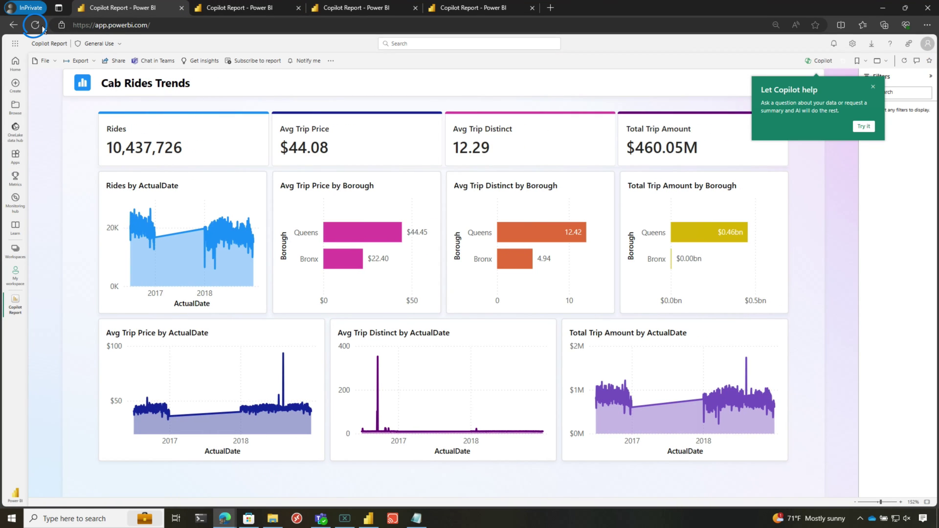
click(35, 25)
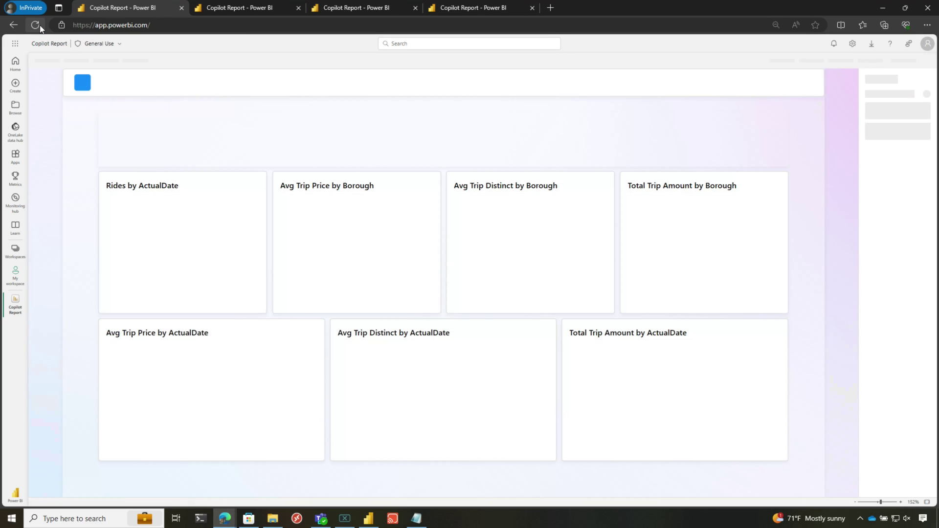